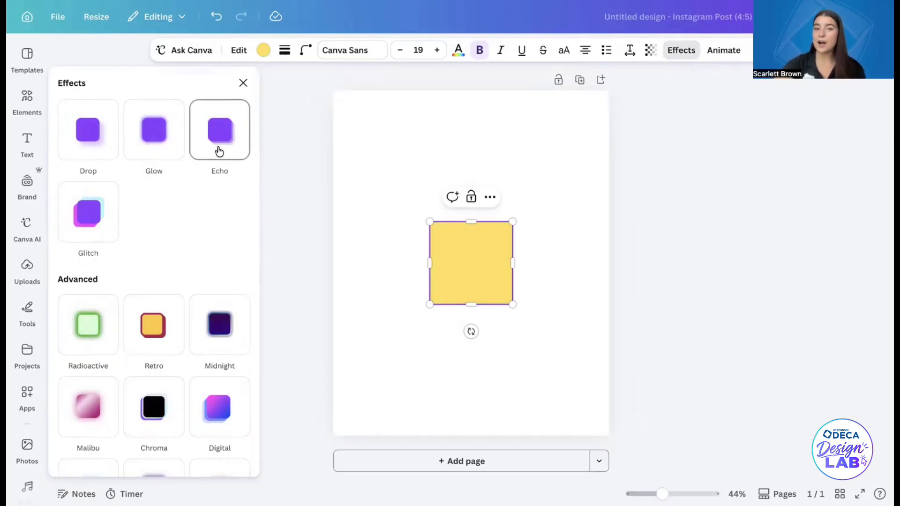
# - Apply the Echo effect to the yellow square with direction -52 and offset 29, and make the square more see-through
pyautogui.click(102, 137)
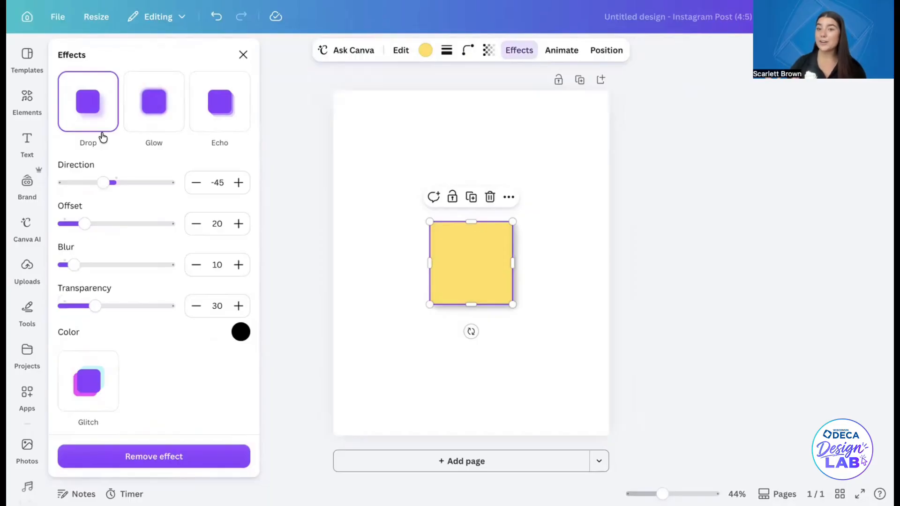
pyautogui.click(221, 119)
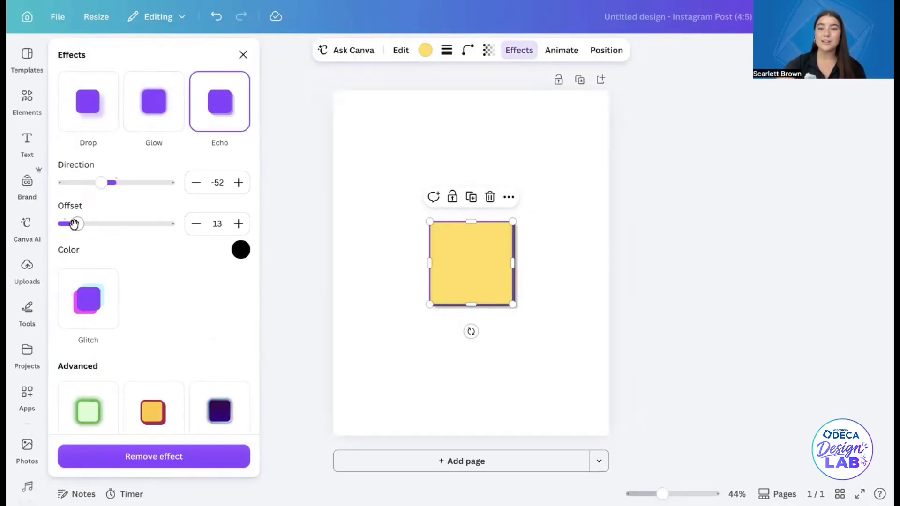
pyautogui.moveTo(76, 223)
pyautogui.mouseDown()
pyautogui.moveTo(159, 224)
pyautogui.moveTo(94, 223)
pyautogui.mouseUp()
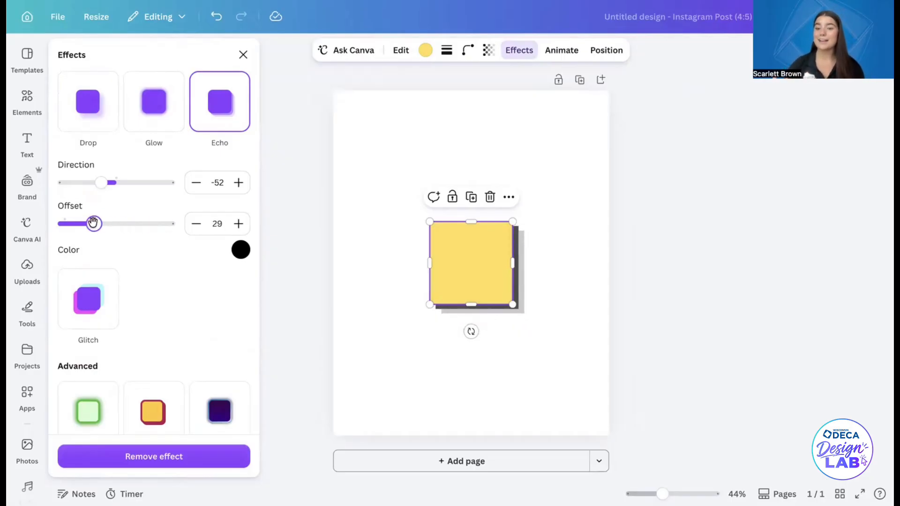
pyautogui.click(489, 51)
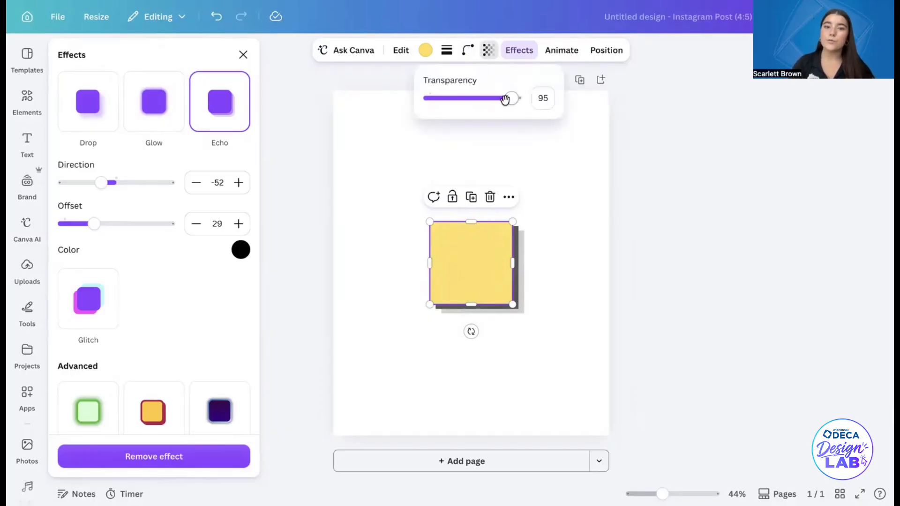
pyautogui.moveTo(505, 98); pyautogui.dragTo(459, 102)
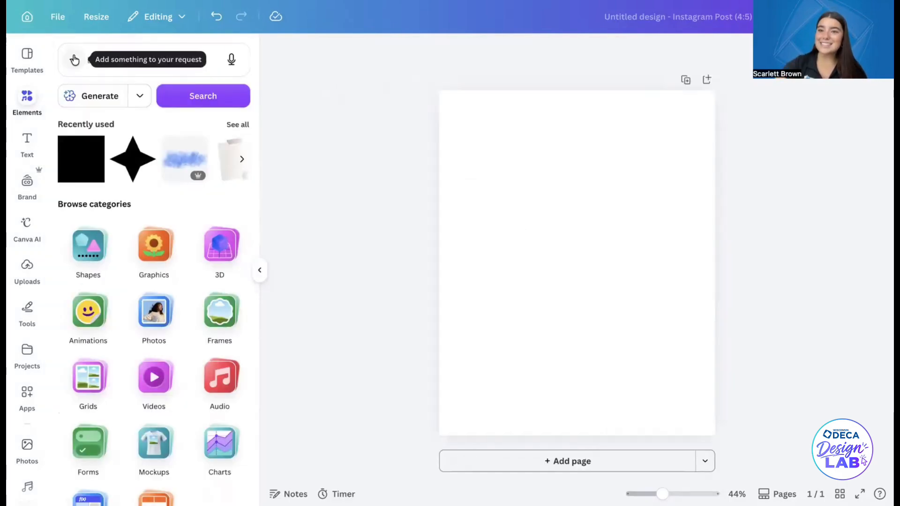
# - Browse the Graphics category and add the blue Telegram logo and the autumn tree to the page
pyautogui.click(154, 246)
pyautogui.scroll(-5, 146, 298)
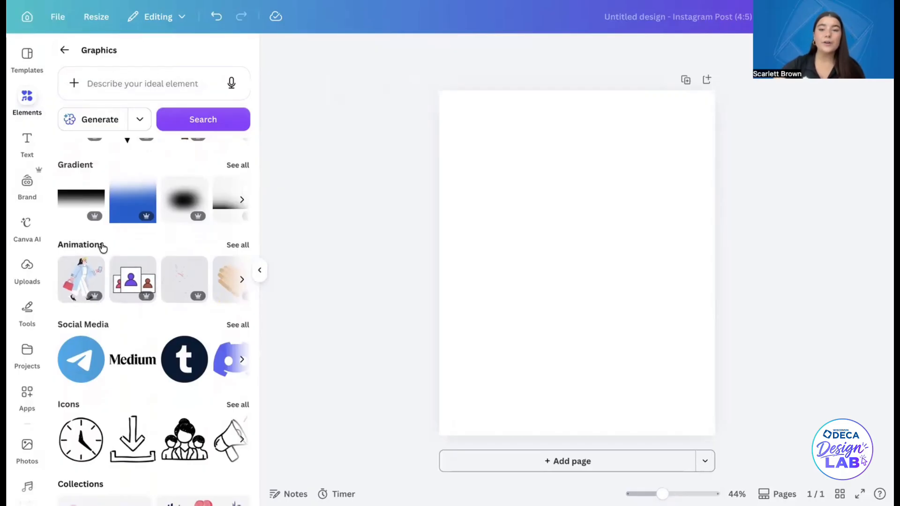
pyautogui.scroll(2, 103, 247)
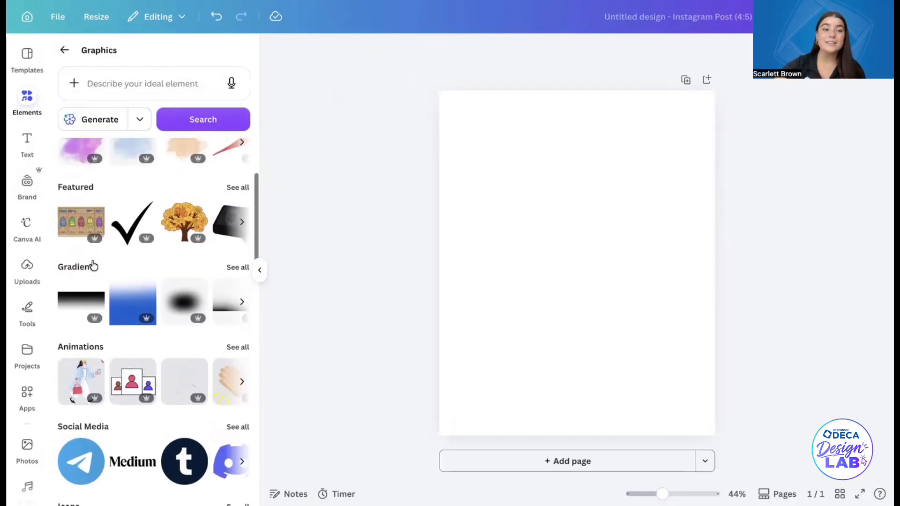
pyautogui.scroll(1, 114, 213)
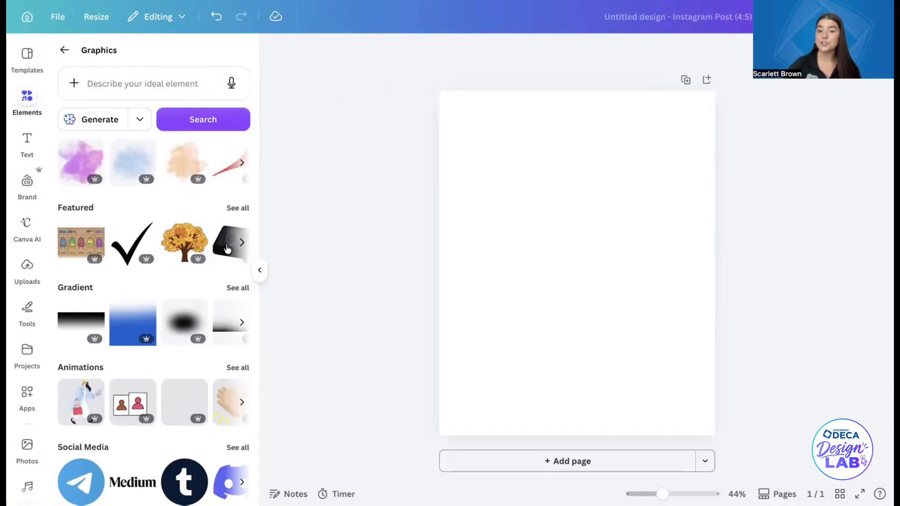
pyautogui.scroll(-1, 228, 247)
pyautogui.scroll(-2, 228, 247)
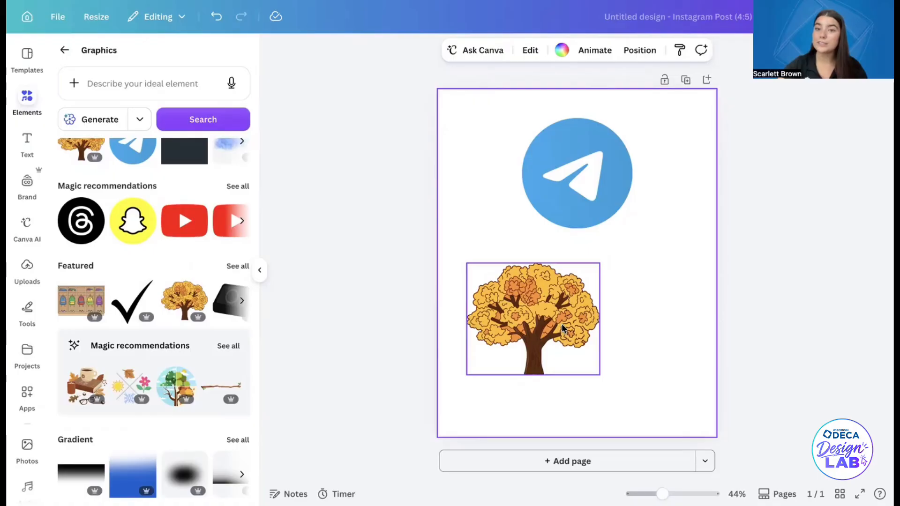
# - Copy the Telegram logo's art style and apply it to the autumn tree
pyautogui.click(608, 182)
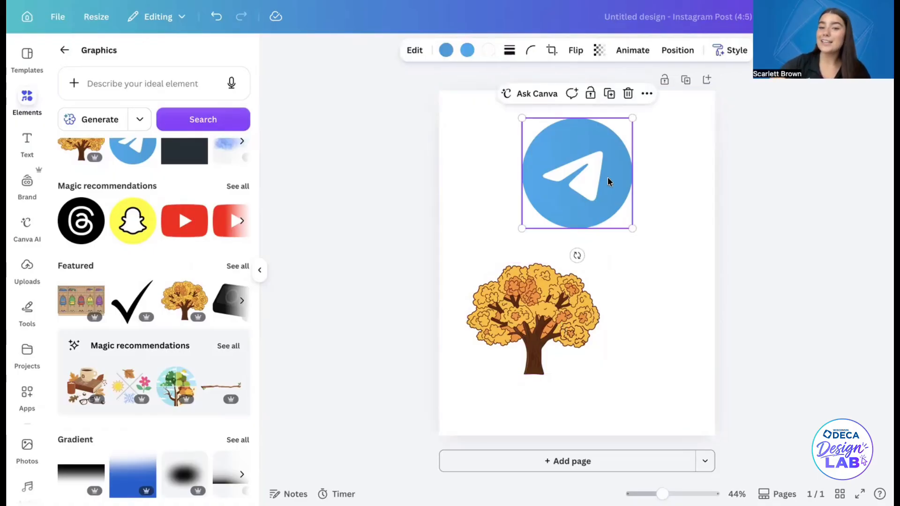
pyautogui.click(716, 51)
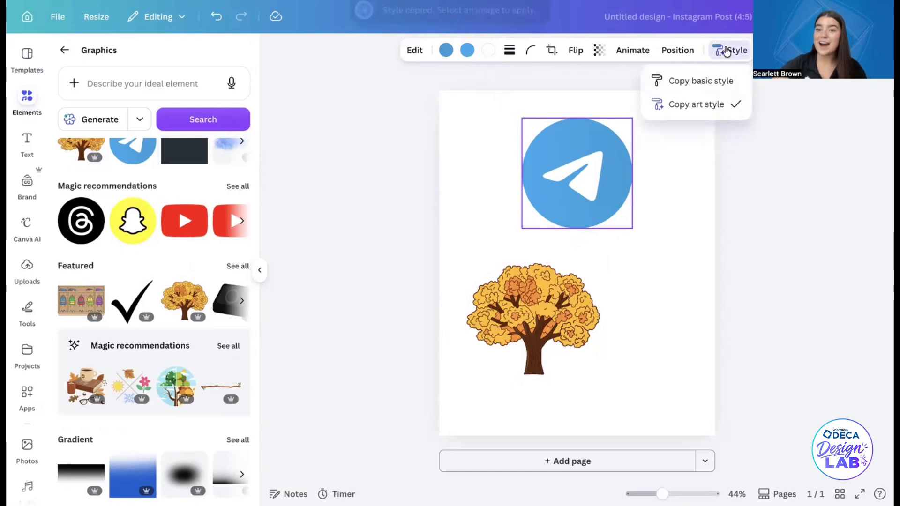
pyautogui.click(550, 306)
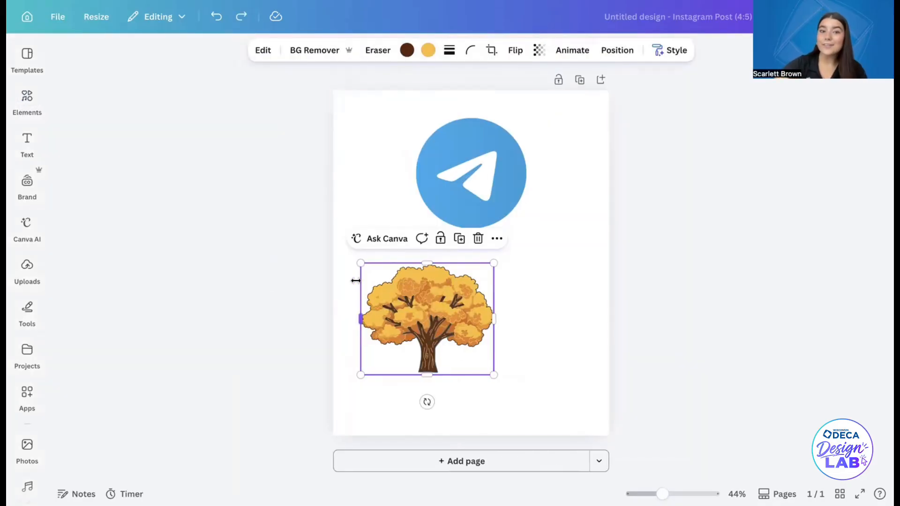
# - Try recolouring the tree's dark brown with the coral red default colour, and undo the change
pyautogui.click(407, 51)
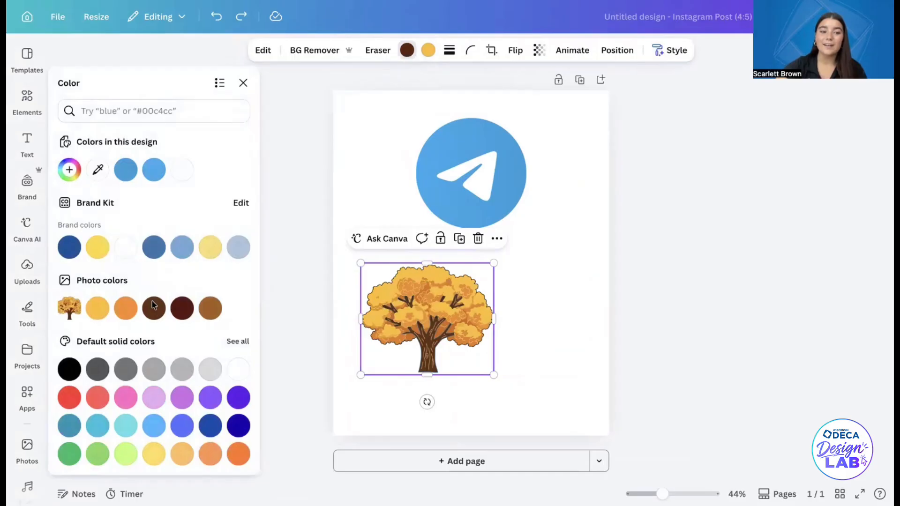
pyautogui.click(97, 399)
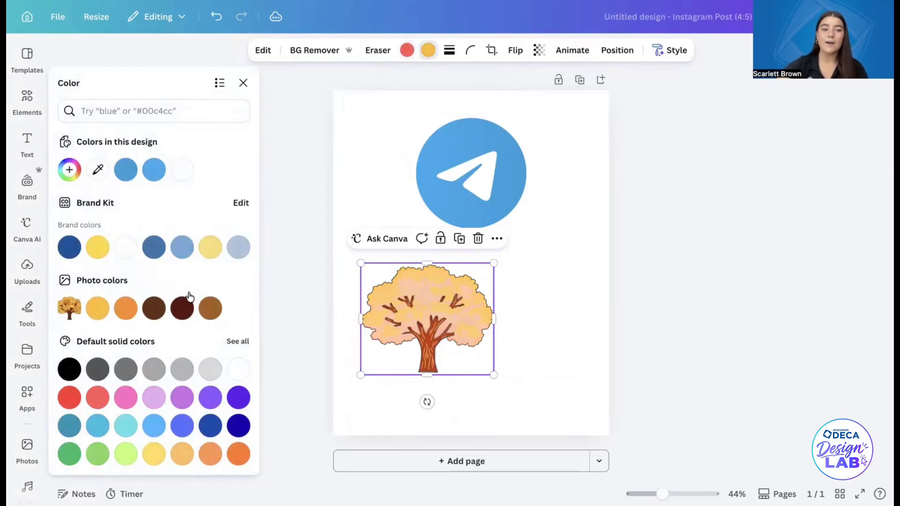
pyautogui.hotkey('ctrl', 'z')
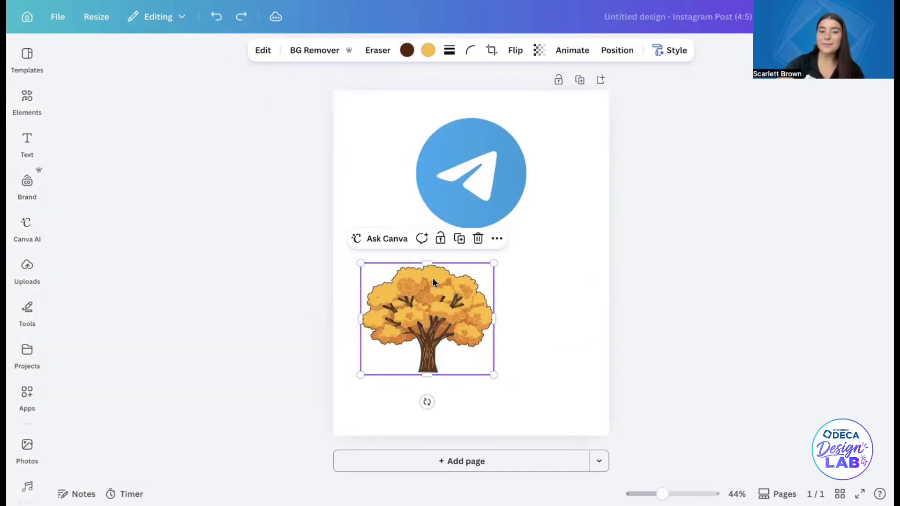
# - Apply the Custom duotone filter to the tree graphic
pyautogui.click(258, 50)
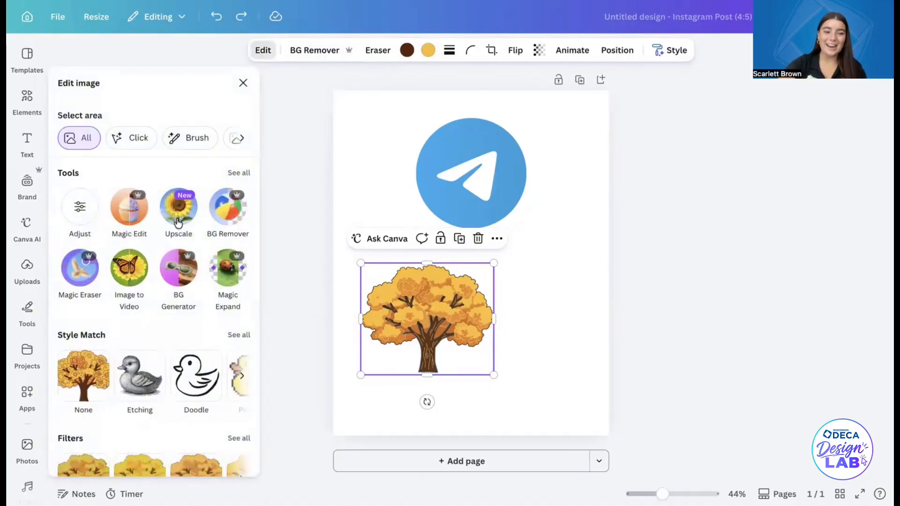
pyautogui.scroll(-4, 138, 354)
pyautogui.click(236, 284)
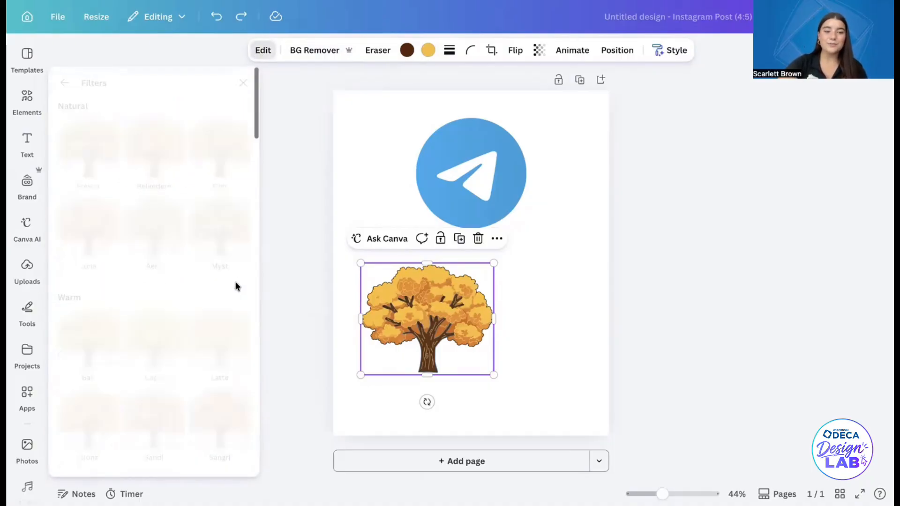
pyautogui.scroll(-7, 169, 312)
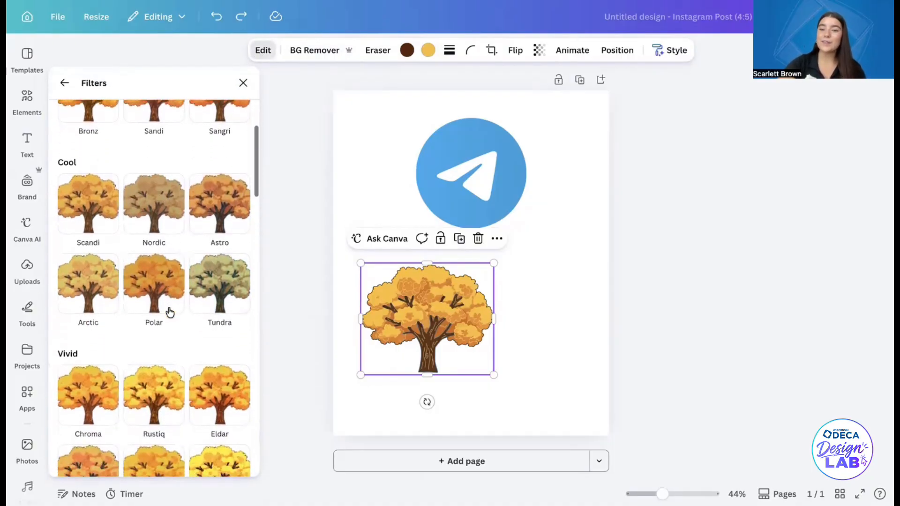
pyautogui.scroll(-3, 169, 312)
pyautogui.scroll(-10, 170, 313)
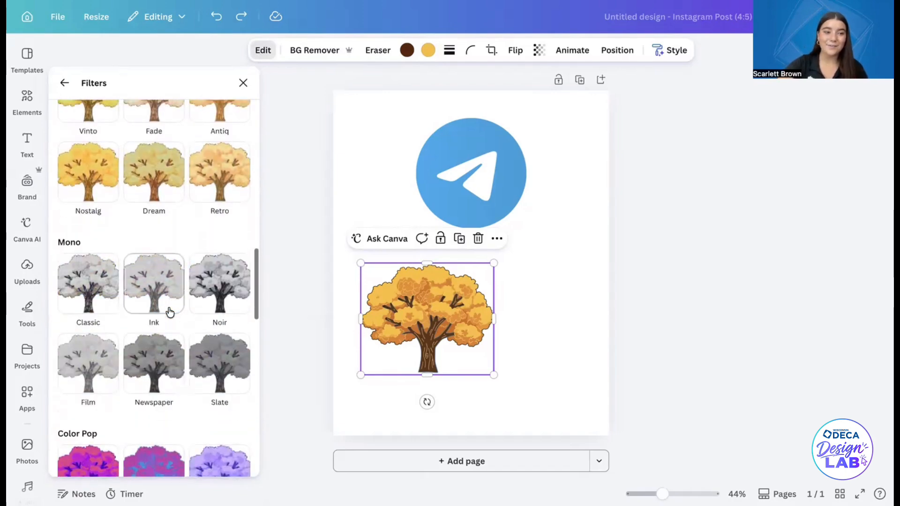
pyautogui.click(91, 313)
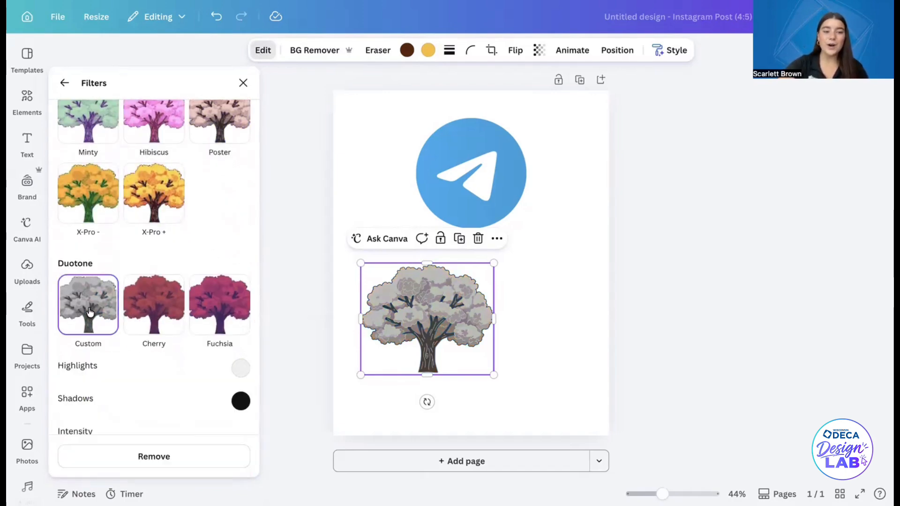
# - Set both the shadows and the highlights of the tree's custom duotone to red #FF0000
pyautogui.click(239, 402)
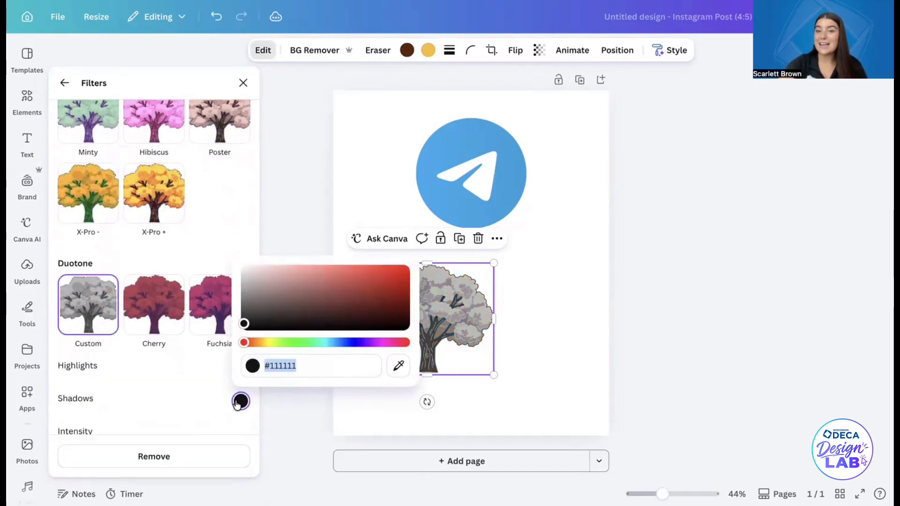
pyautogui.moveTo(243, 323); pyautogui.dragTo(446, 257)
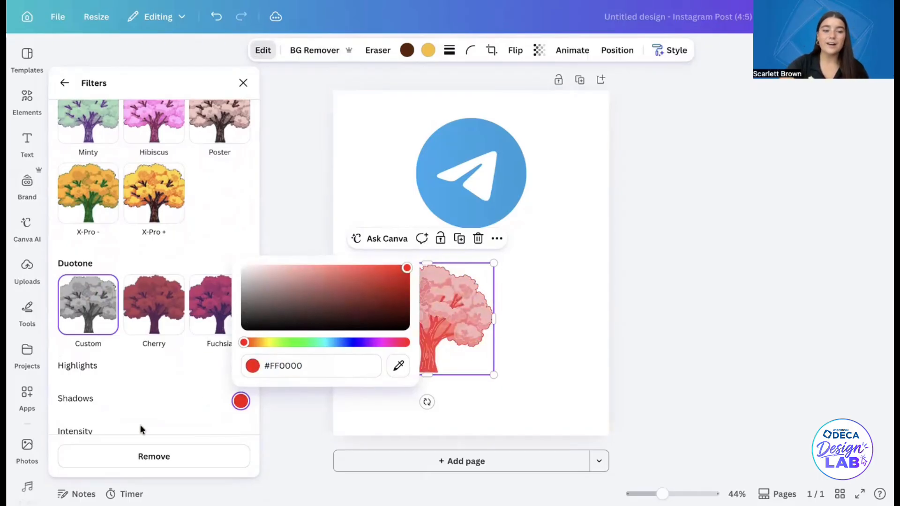
pyautogui.click(228, 377)
pyautogui.click(240, 369)
pyautogui.moveTo(300, 268); pyautogui.dragTo(387, 219)
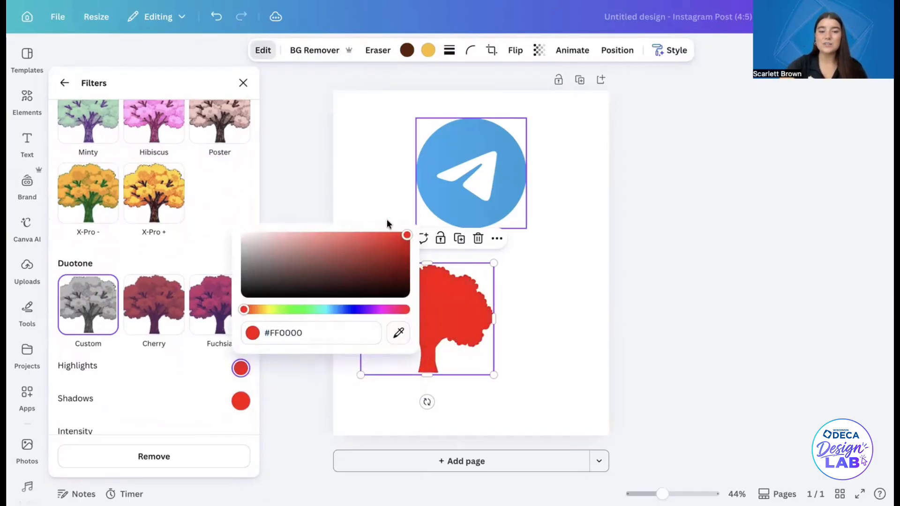
pyautogui.click(315, 194)
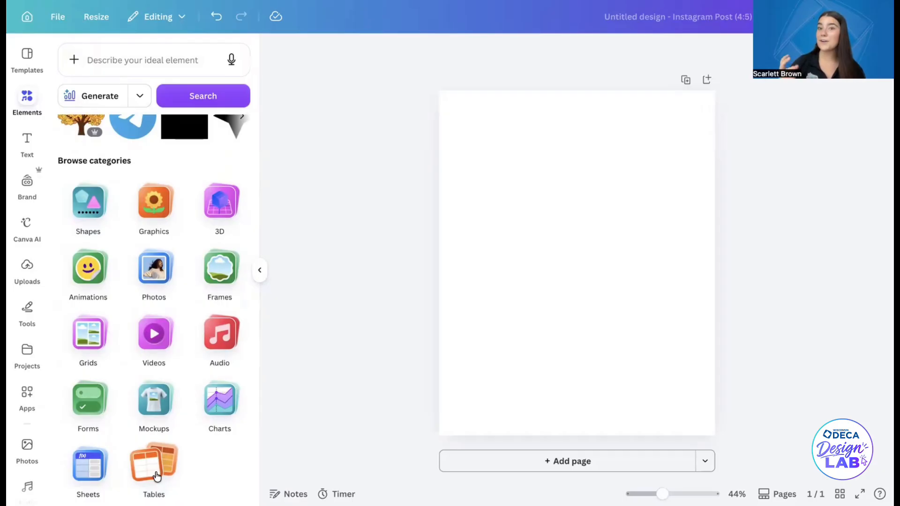
# - Try the plain white T-shirt from the Apparel mockups at an enlarged size on the page, and delete it
pyautogui.click(222, 400)
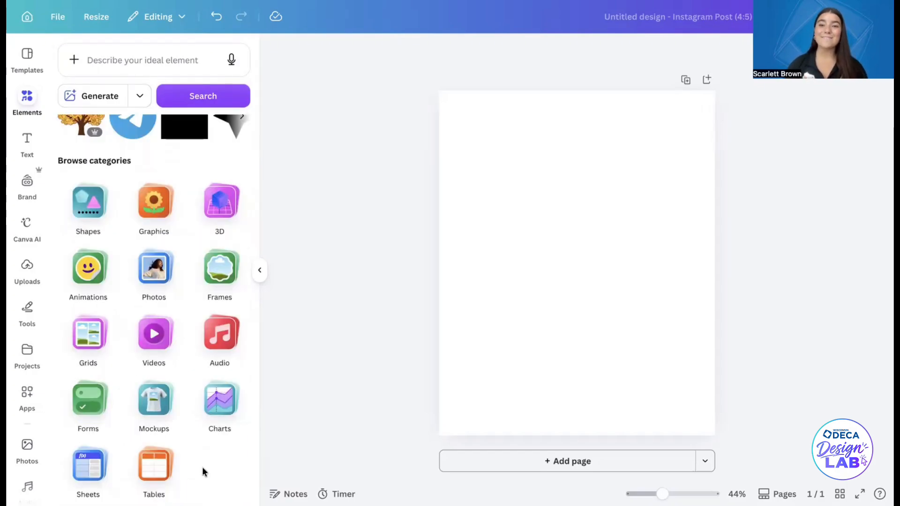
pyautogui.click(154, 401)
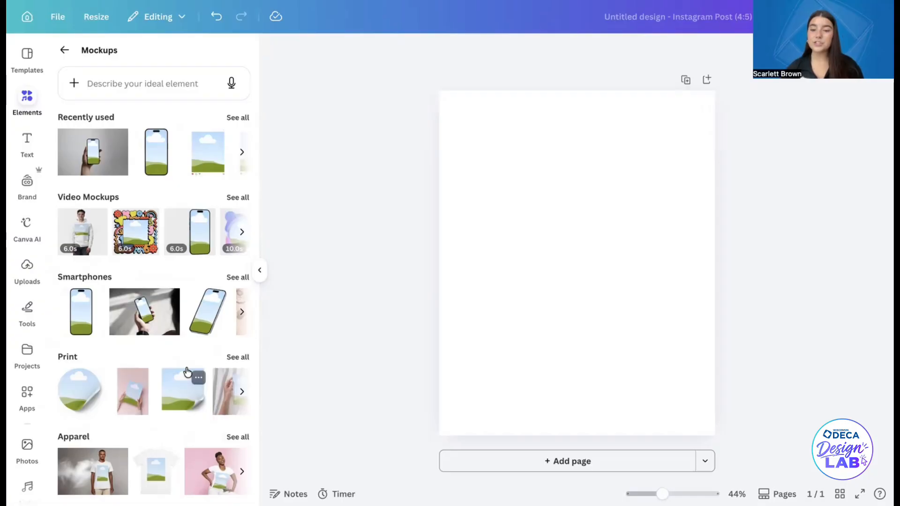
pyautogui.scroll(-3, 148, 364)
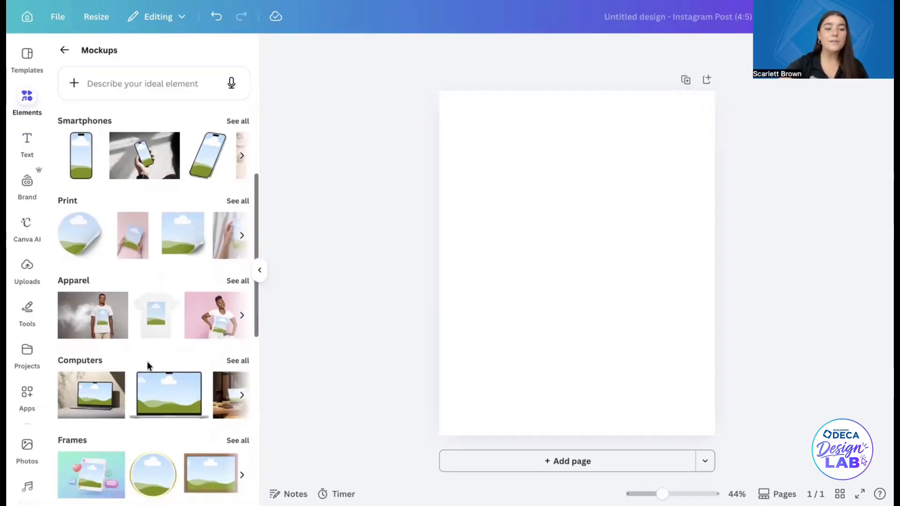
pyautogui.click(150, 318)
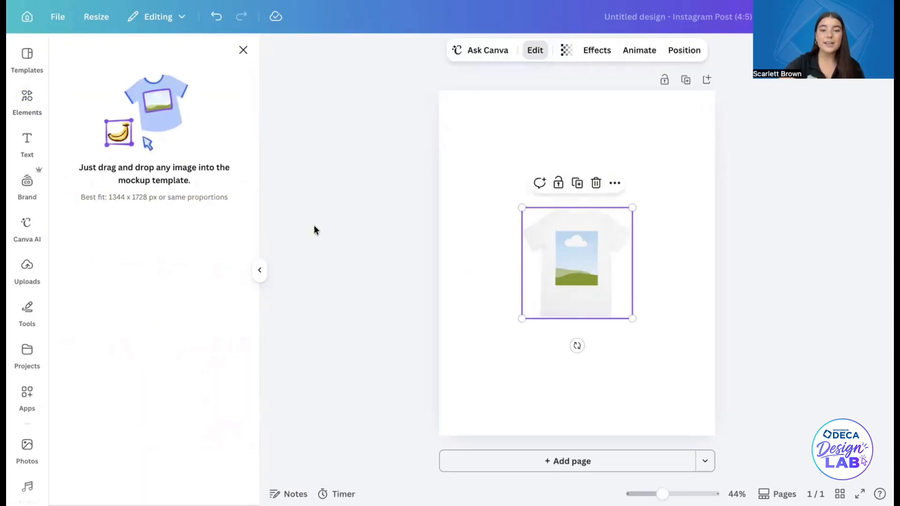
pyautogui.moveTo(521, 207); pyautogui.dragTo(471, 156)
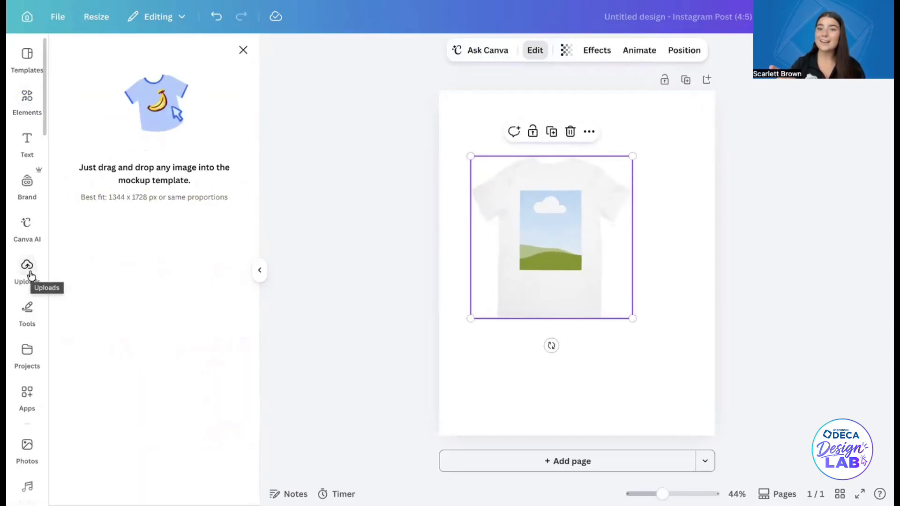
pyautogui.moveTo(564, 256); pyautogui.dragTo(598, 283)
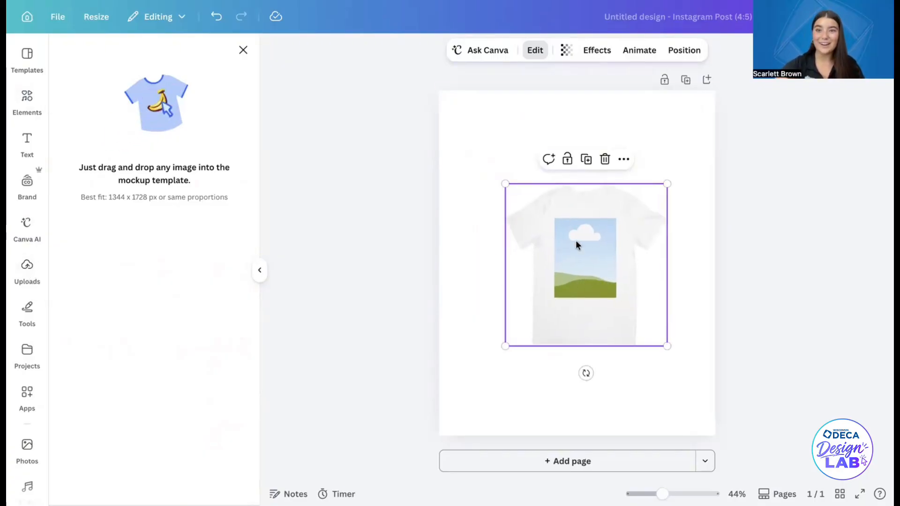
pyautogui.press('Delete')
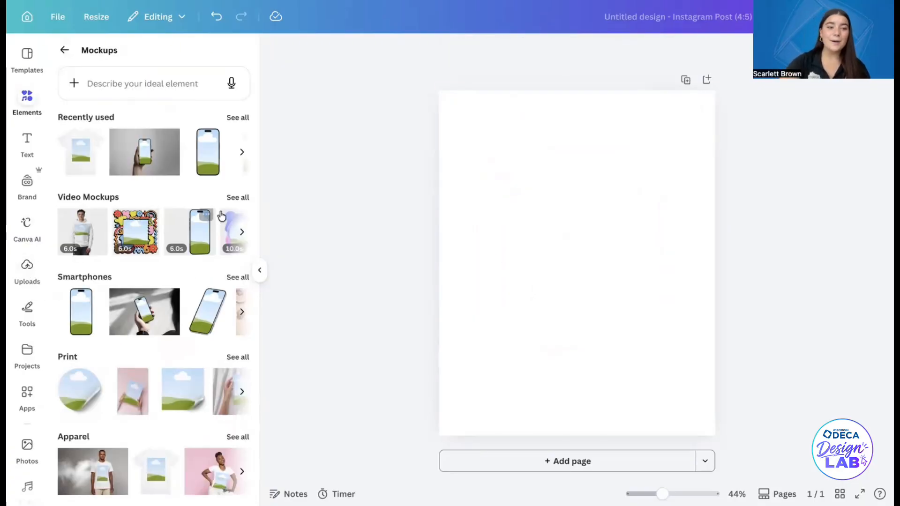
# - Add the mug video mockup from the Video Mockups collection, enlarge it to about 843 × 474, centre it on the page and play it
pyautogui.click(237, 199)
pyautogui.scroll(-2, 172, 356)
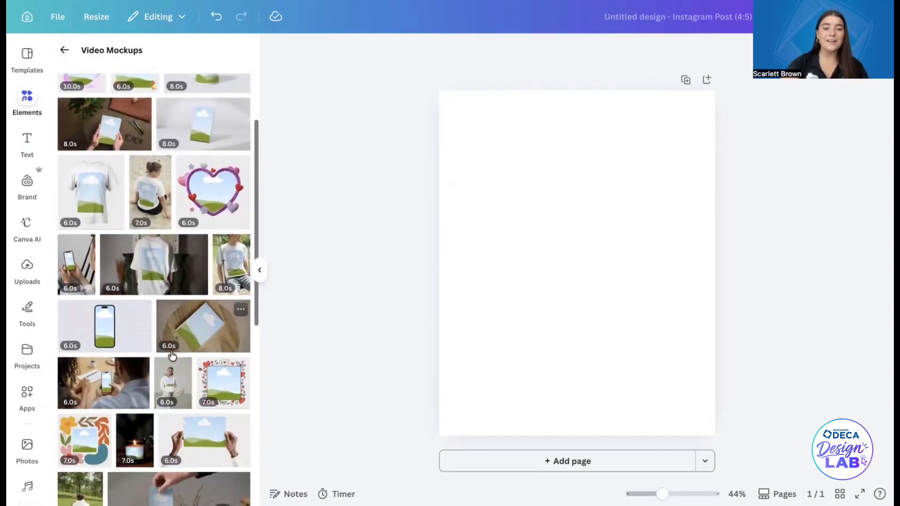
pyautogui.scroll(-1, 196, 356)
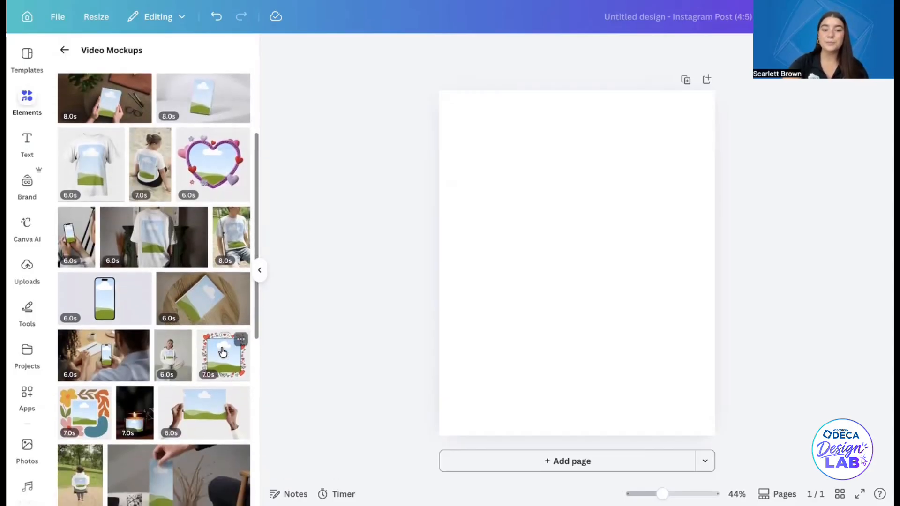
pyautogui.scroll(3, 159, 175)
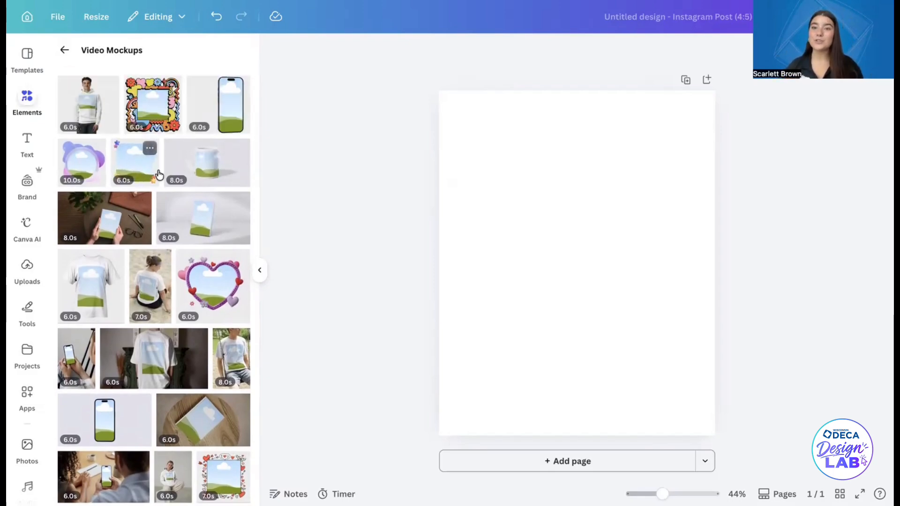
pyautogui.click(211, 166)
pyautogui.moveTo(522, 294); pyautogui.dragTo(417, 353)
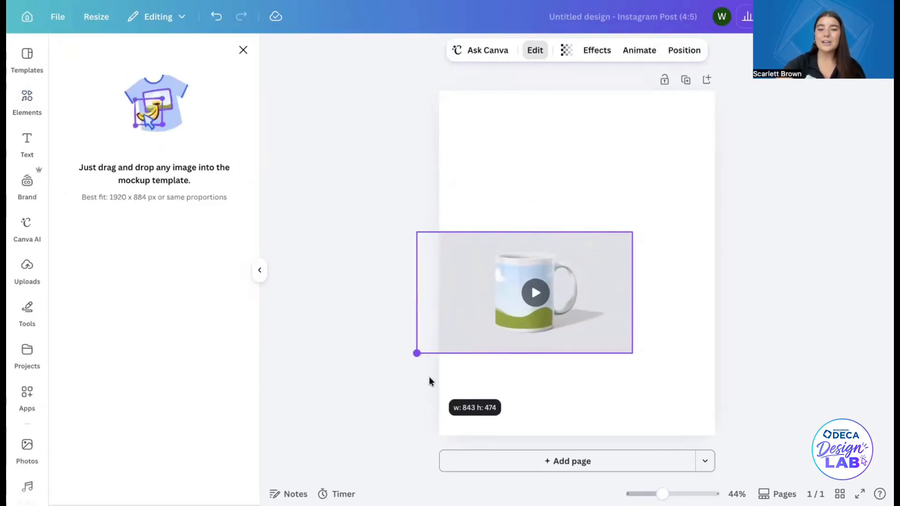
pyautogui.moveTo(536, 258); pyautogui.dragTo(584, 212)
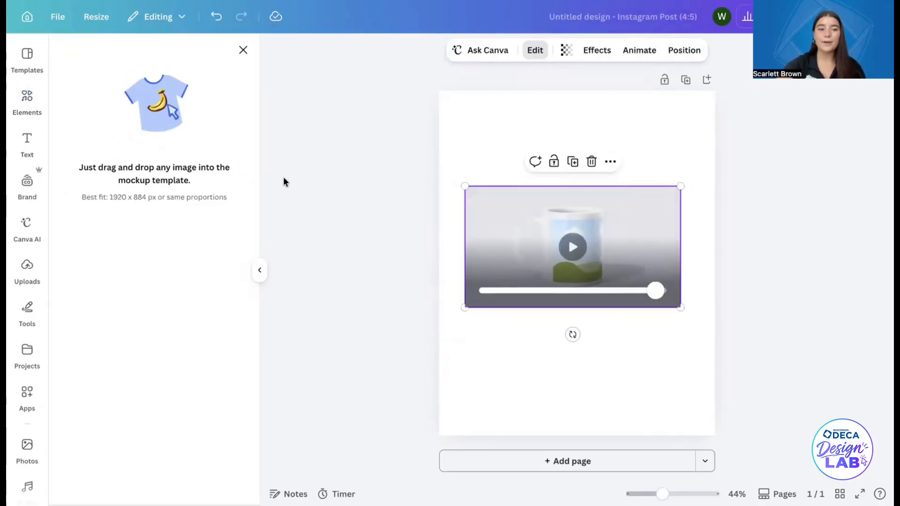
pyautogui.click(576, 253)
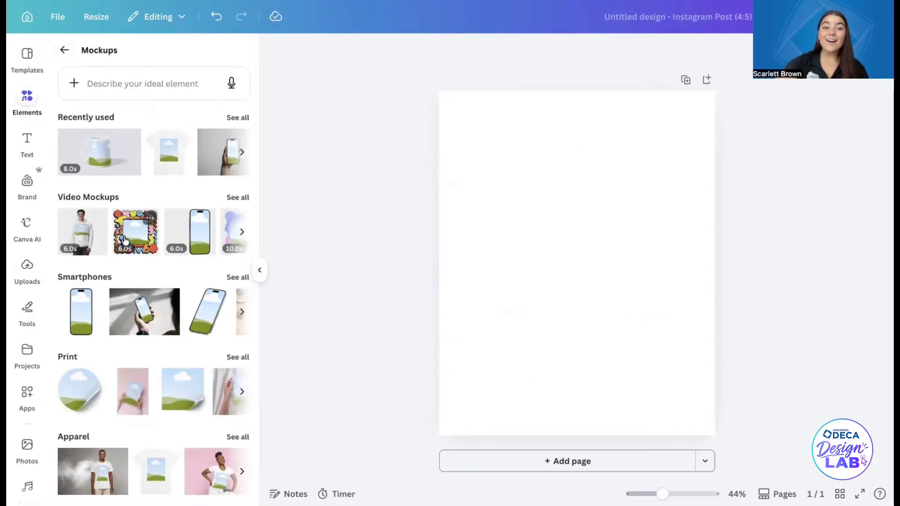
# - Examine the other mockup categories, from Apparel and Computers down to Tablets & TV
pyautogui.scroll(-10, 124, 240)
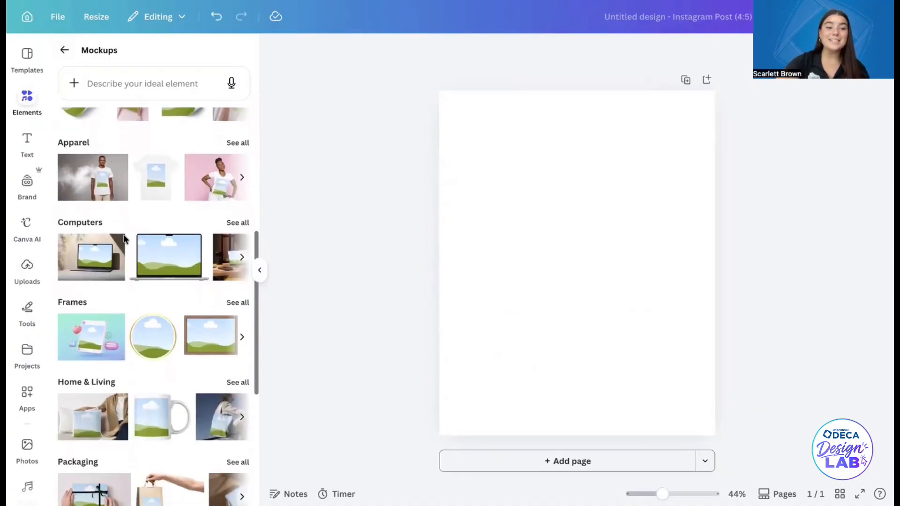
pyautogui.scroll(-2, 124, 239)
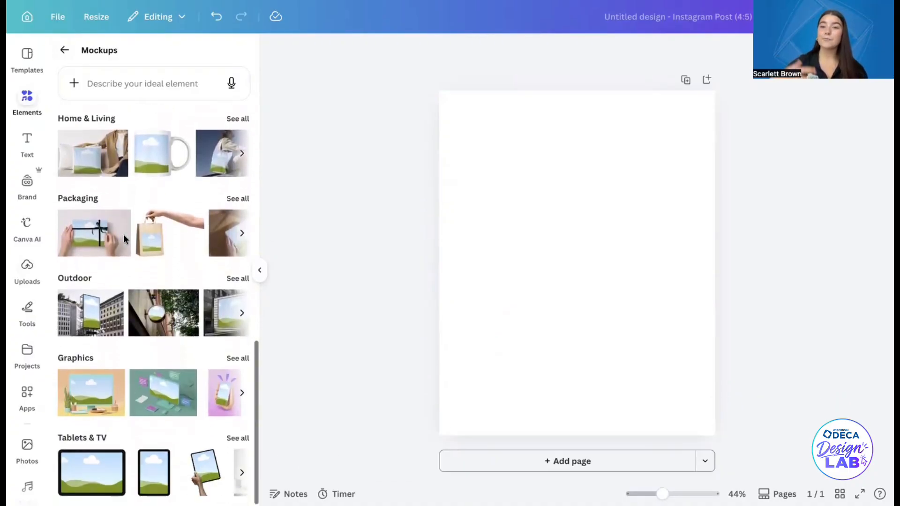